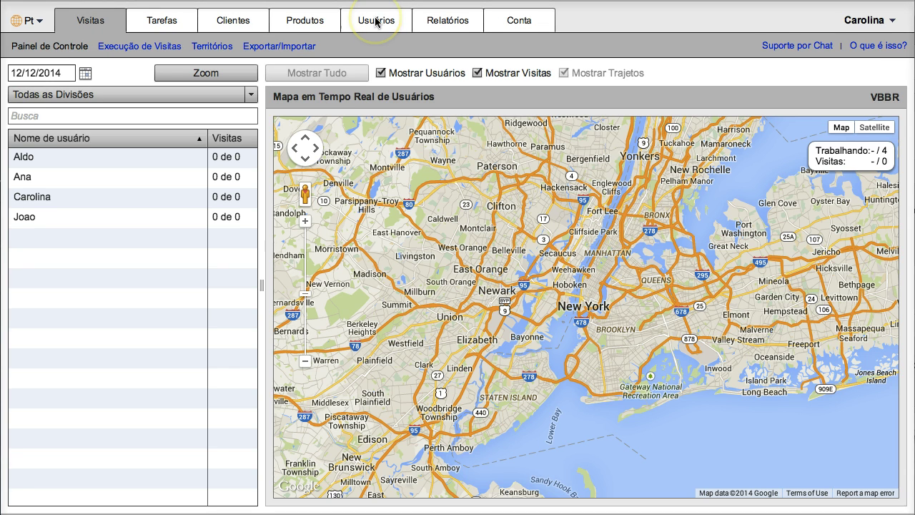
Step: Open the Usuários list and enter the new user's e-mail address and username
click(376, 19)
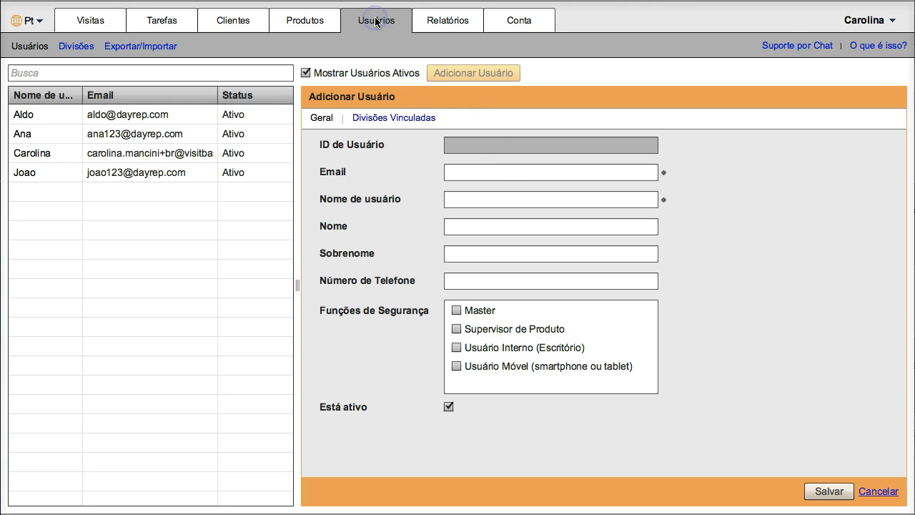
click(477, 169)
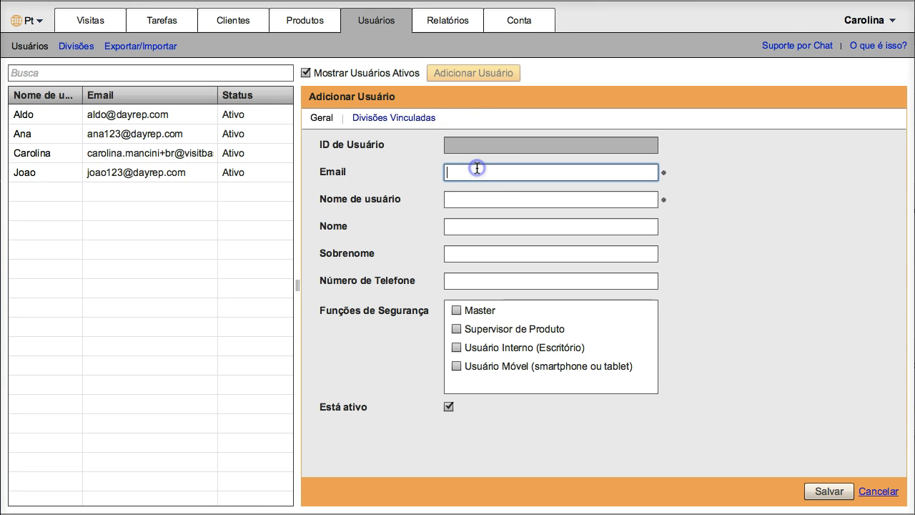
click(477, 200)
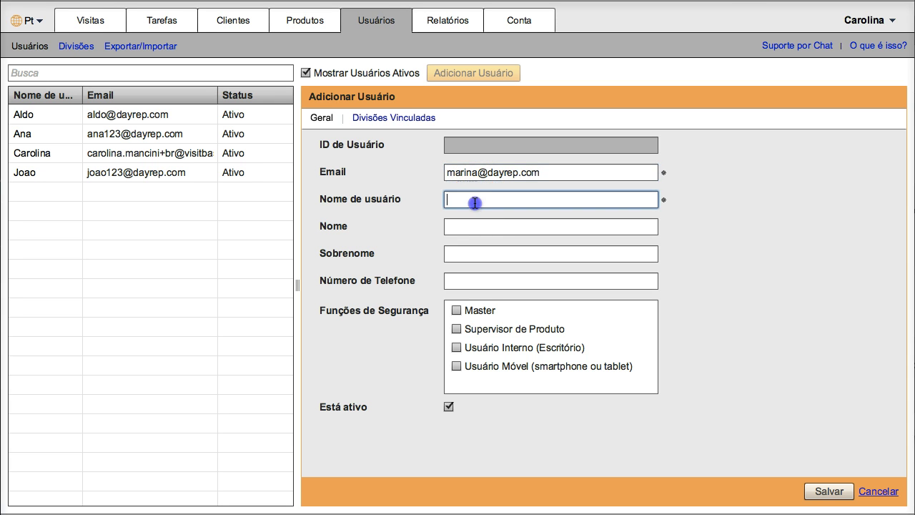
text(Marina)
Step: Fill in the user's first name, last name and phone, and assign the Usuário Interno (Escritório) role
click(474, 227)
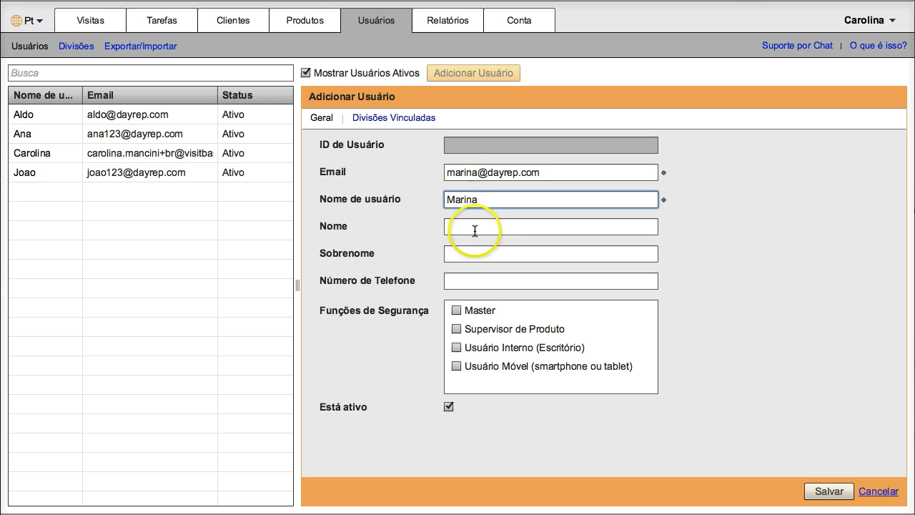
click(476, 254)
click(489, 285)
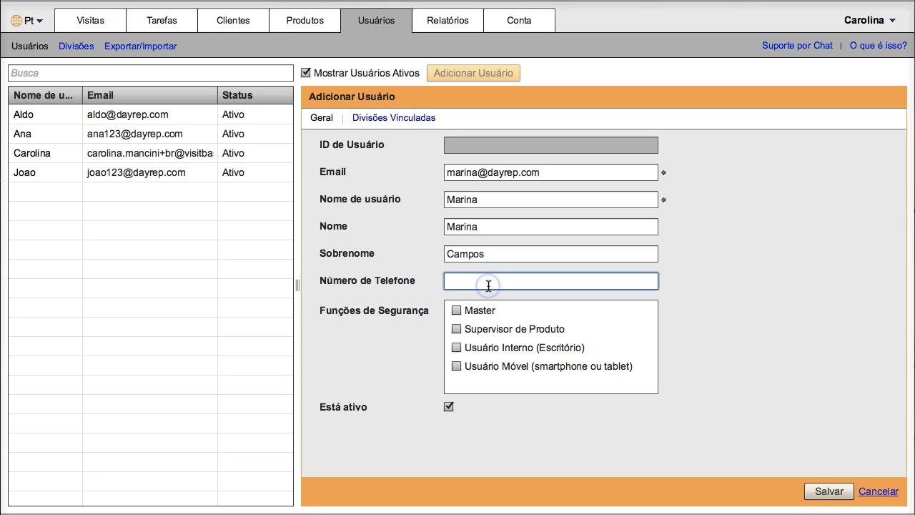
text(55-555-5555)
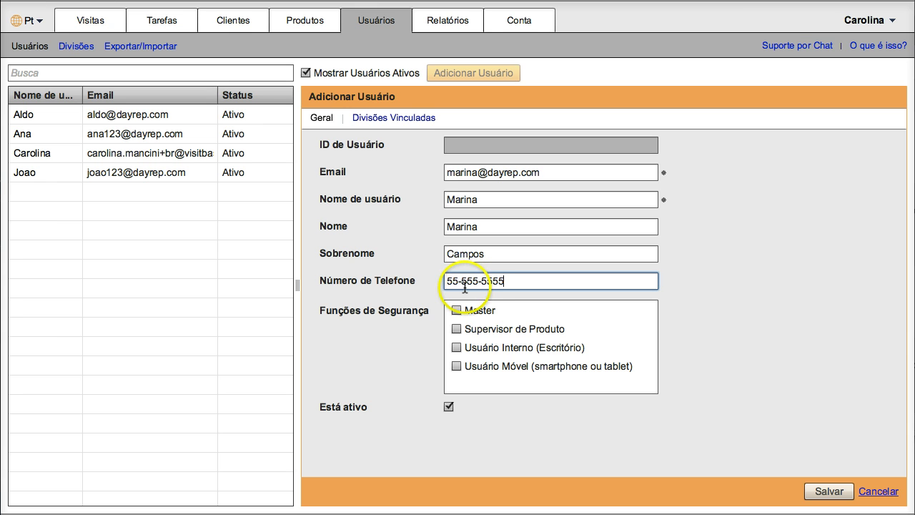
click(456, 348)
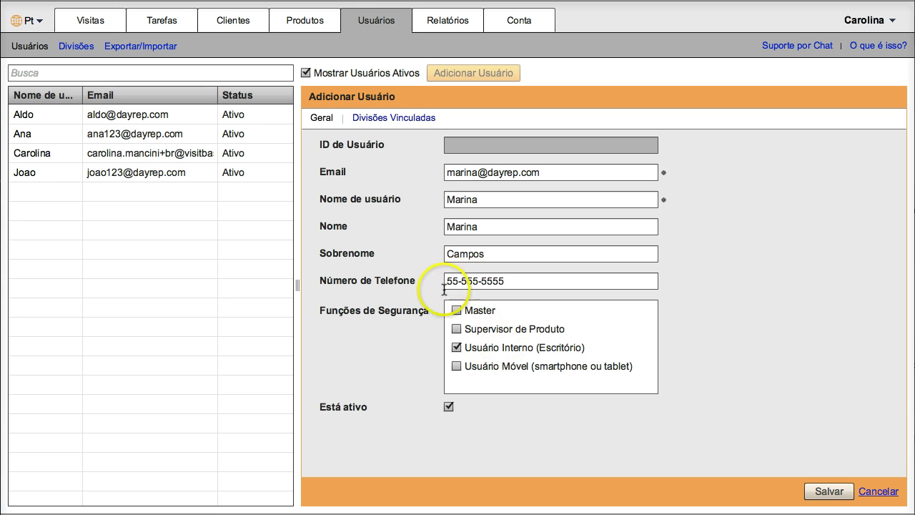
drag(461, 307, 630, 427)
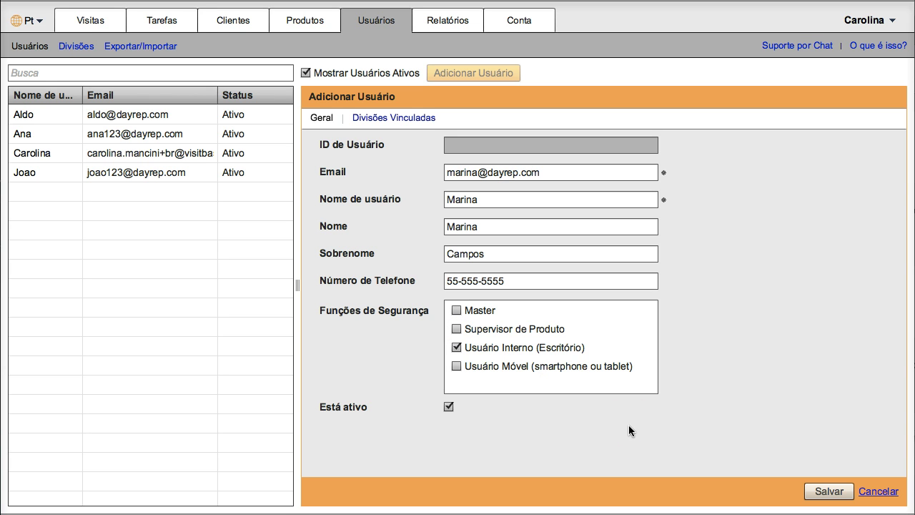
Step: Save the new office user, acknowledge the password-sent notice, and start a blank add-user form
click(825, 492)
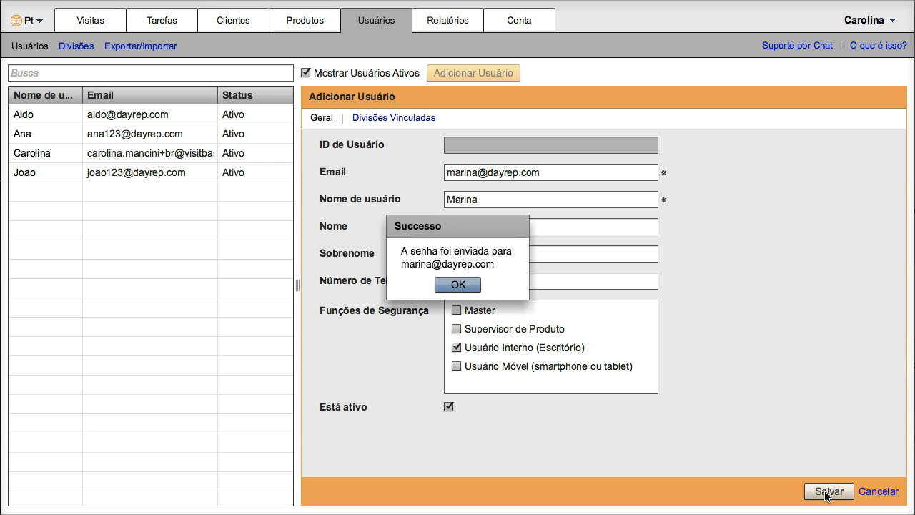
click(464, 285)
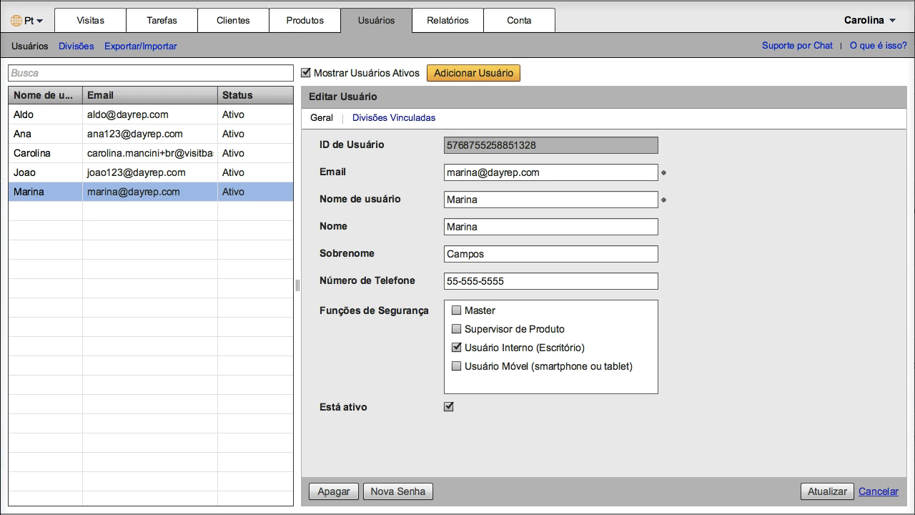
click(492, 75)
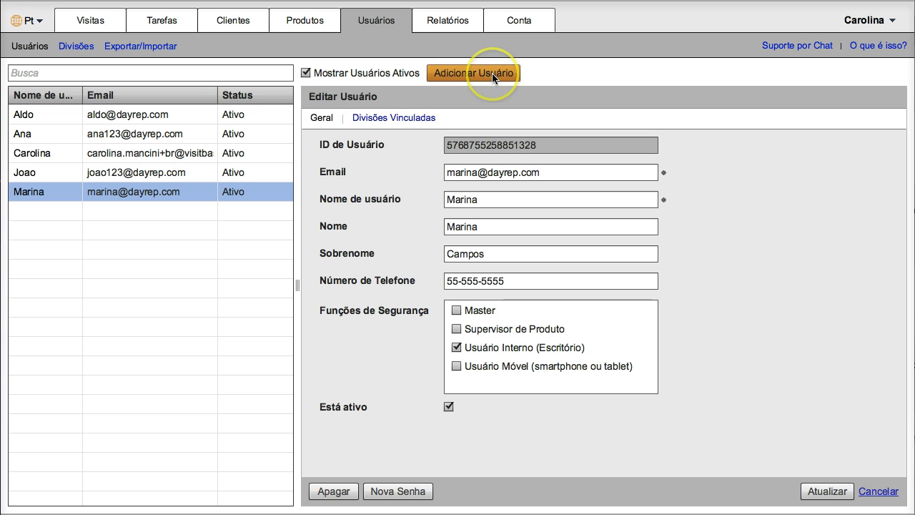
click(484, 155)
Step: Enter the second user's e-mail, username, first and last name, leave phone blank, and tick Usuário Móvel
click(479, 176)
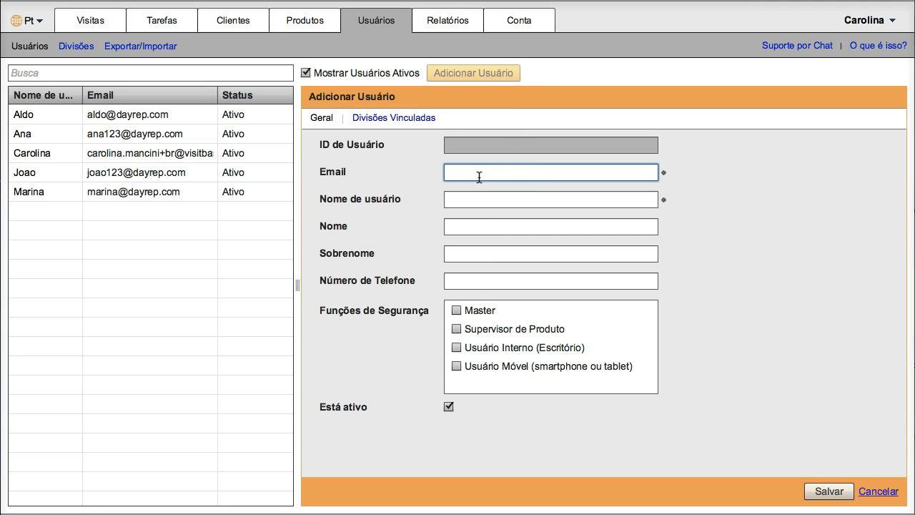
click(483, 200)
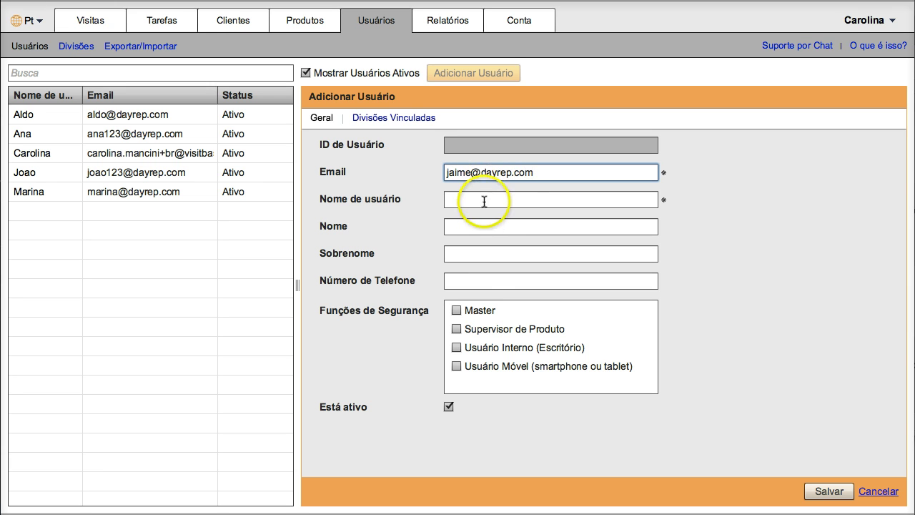
text(Jaime)
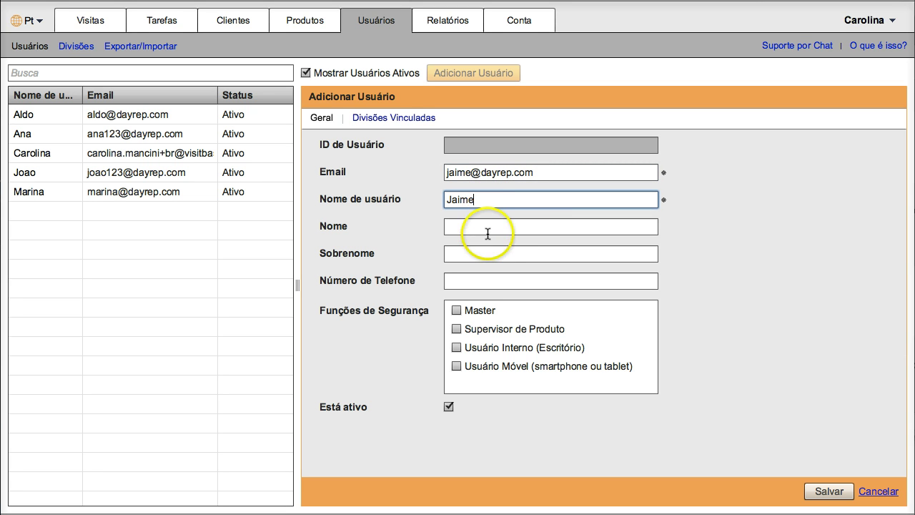
click(487, 228)
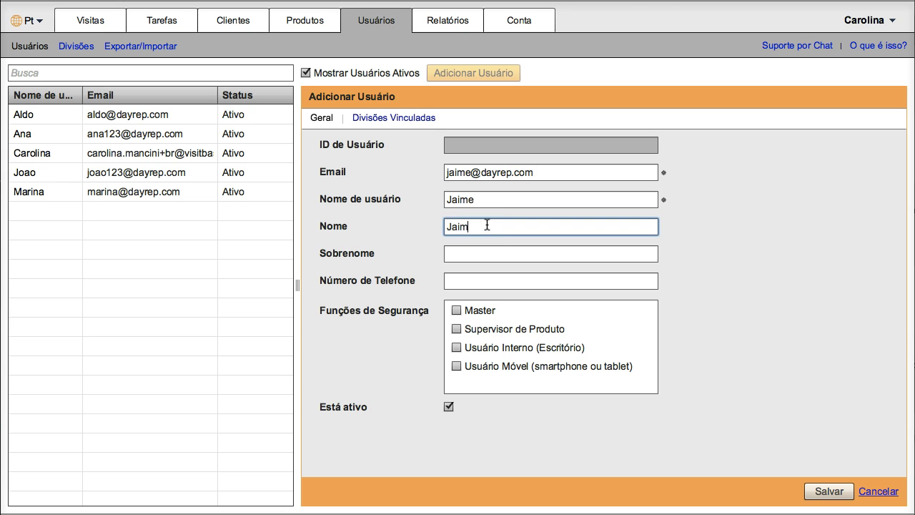
click(485, 250)
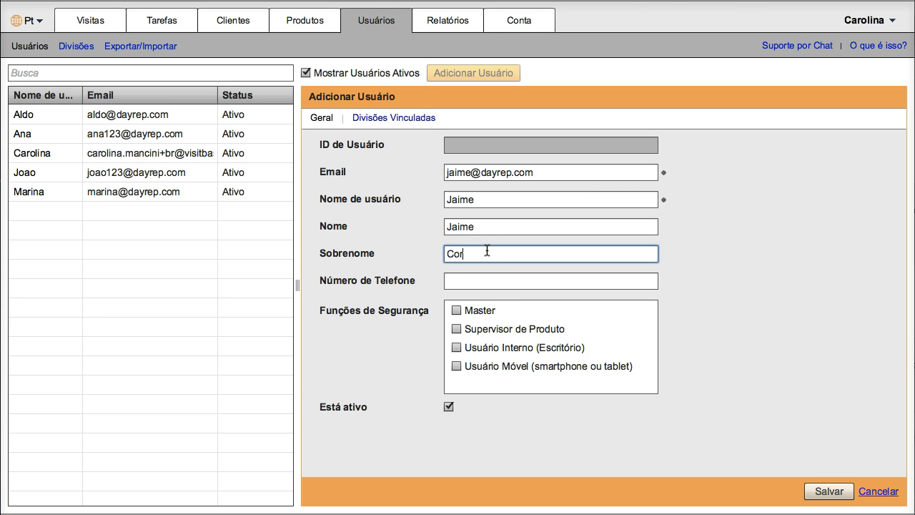
click(486, 280)
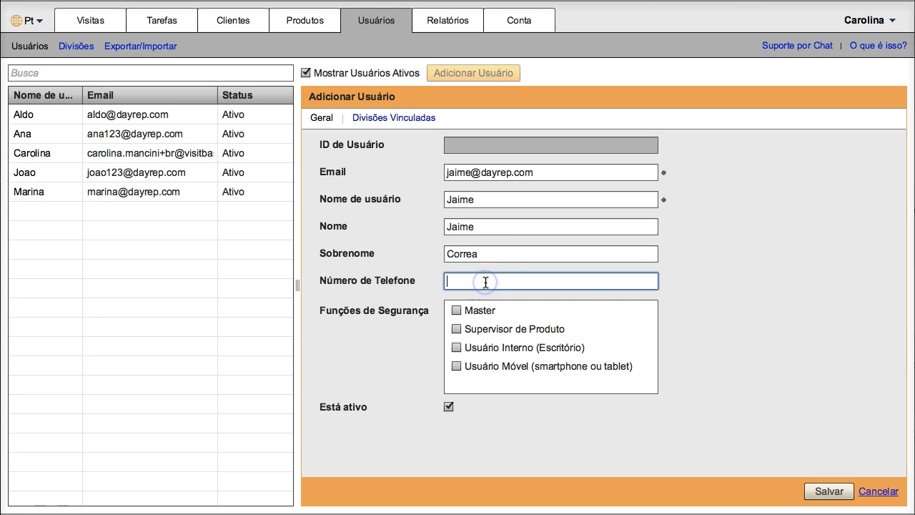
click(456, 366)
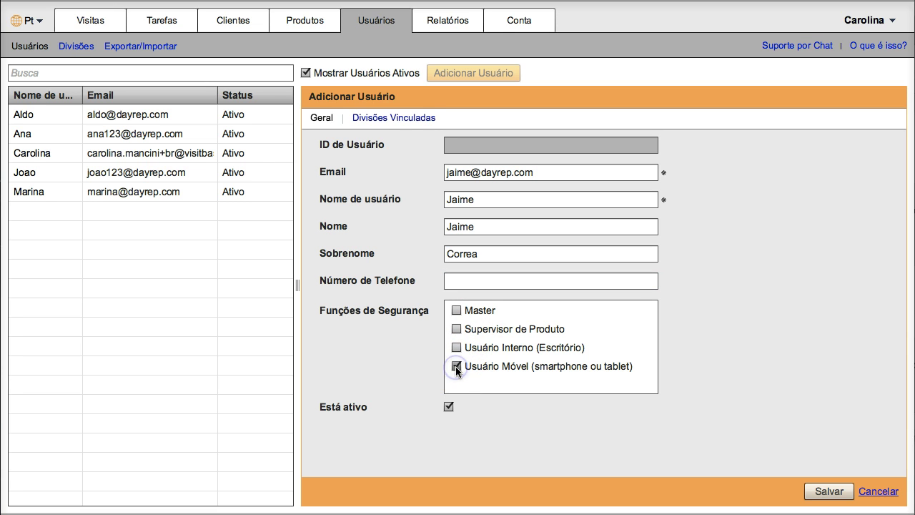
click(408, 119)
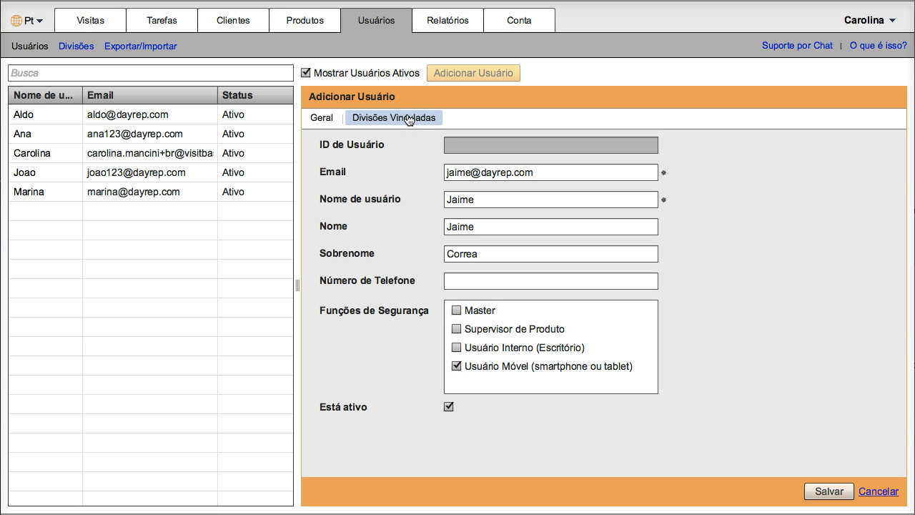
Step: Link the Confeitos and Agua divisions to the new mobile user
click(408, 119)
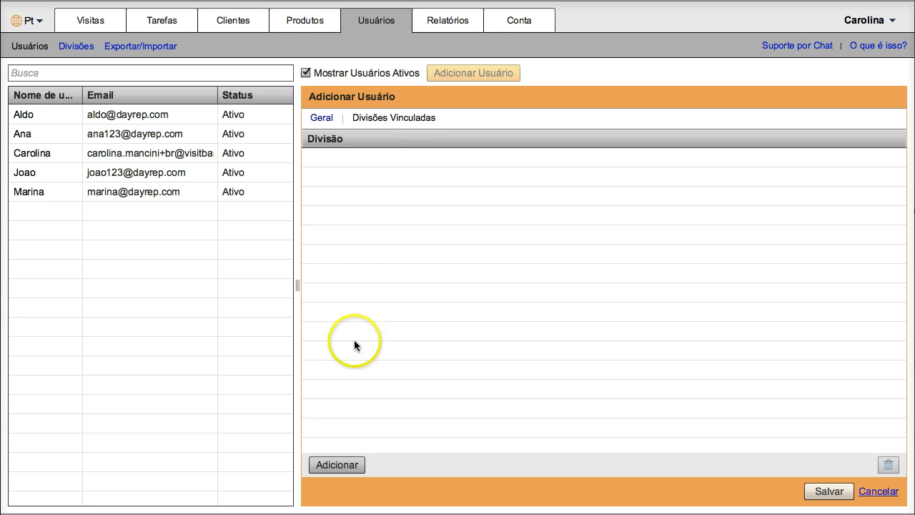
click(319, 464)
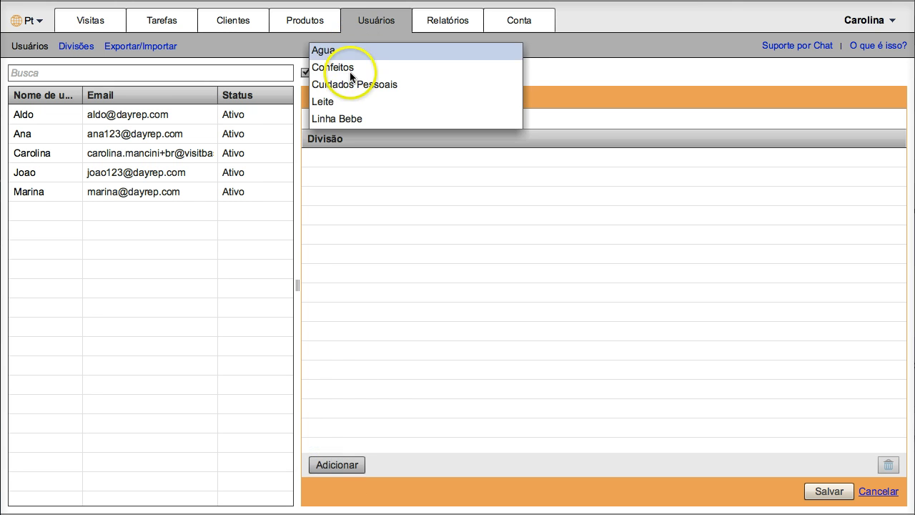
click(351, 70)
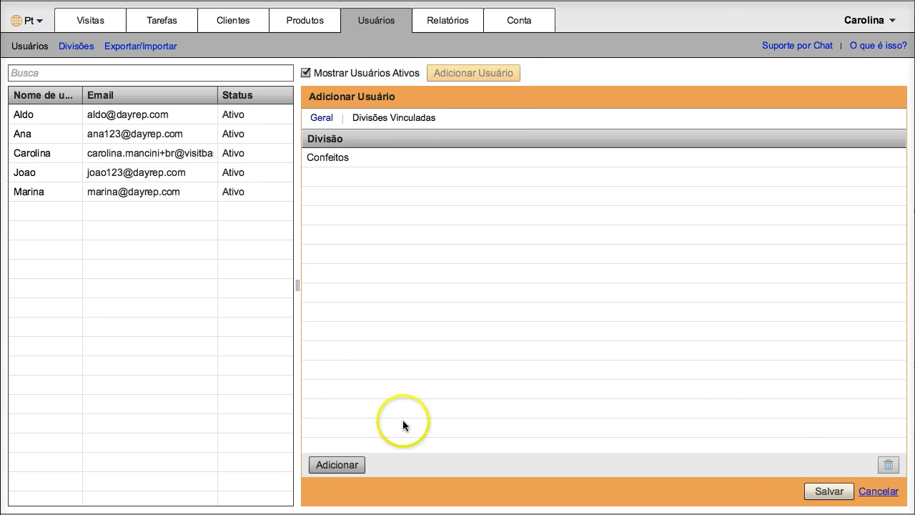
click(345, 464)
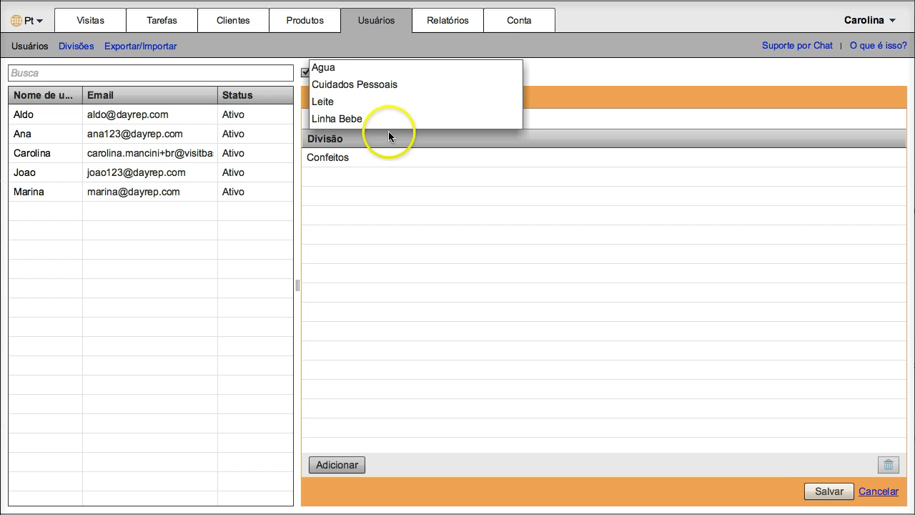
click(380, 68)
Step: Save the user so the password is e-mailed, and close the confirmation
click(828, 491)
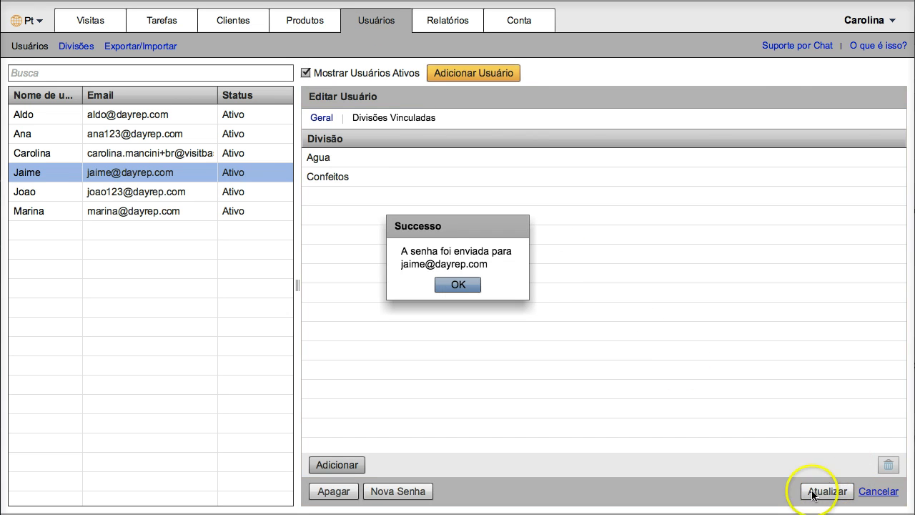
click(462, 287)
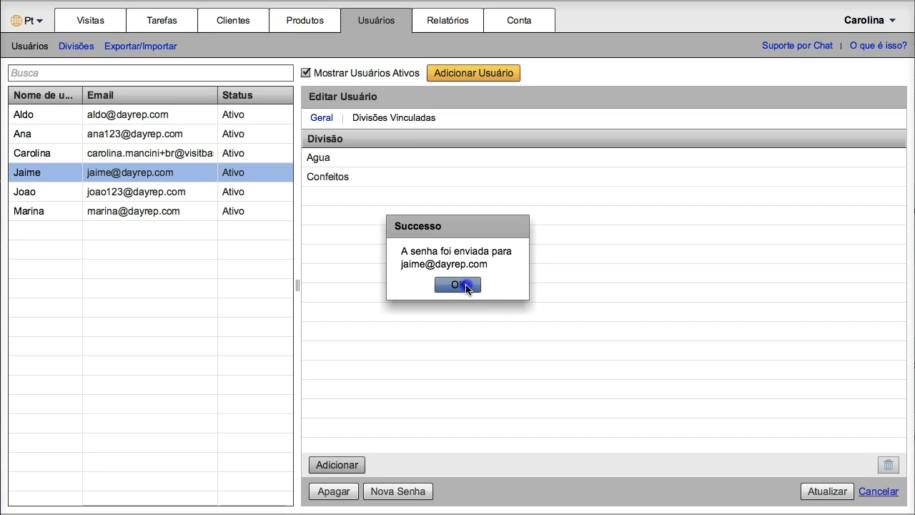
click(466, 286)
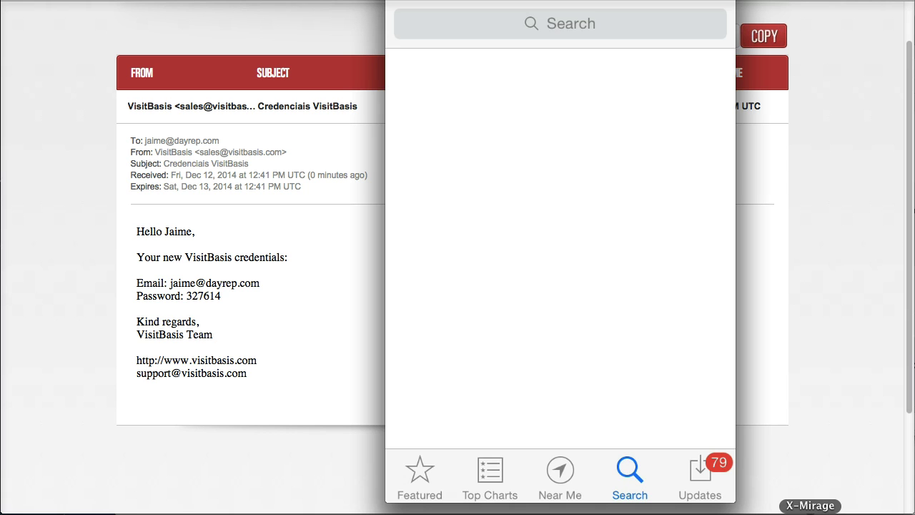
Step: Search the App Store for 'visitb' and launch the VisitBasis Retail Execution app
click(560, 23)
text(visitb)
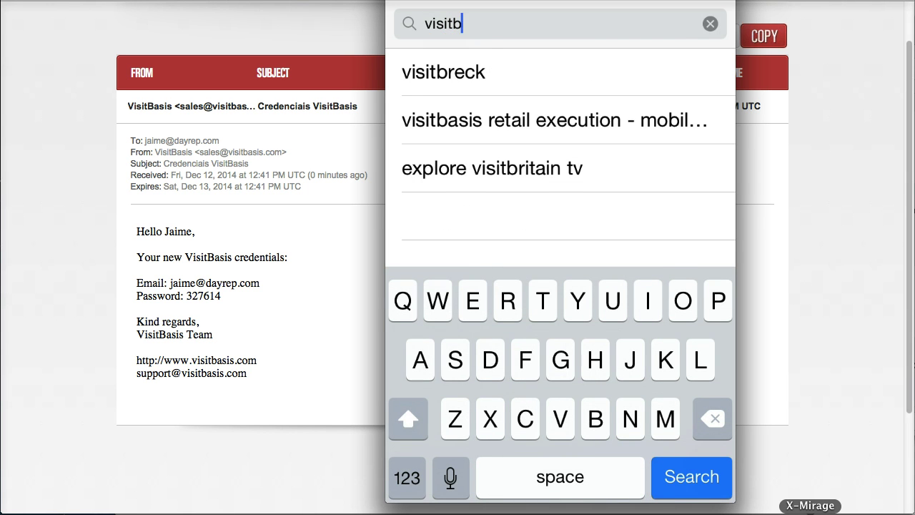
click(555, 120)
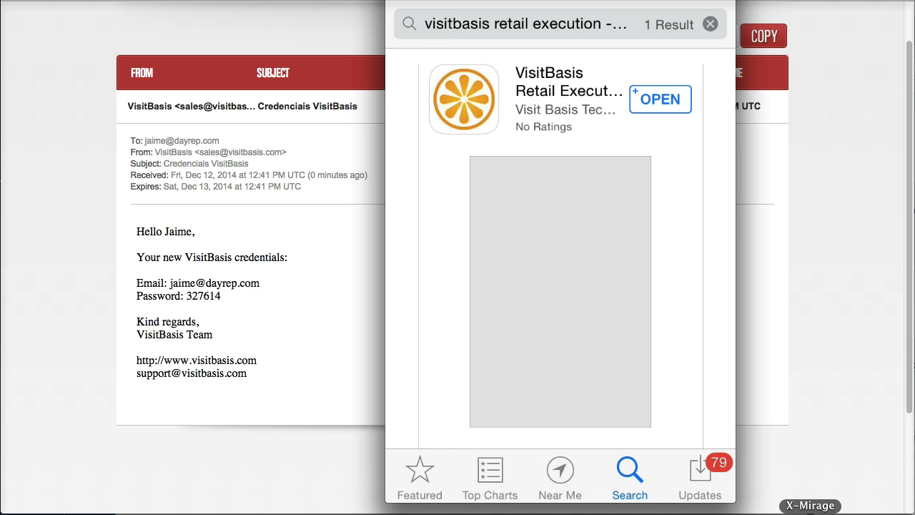
click(660, 100)
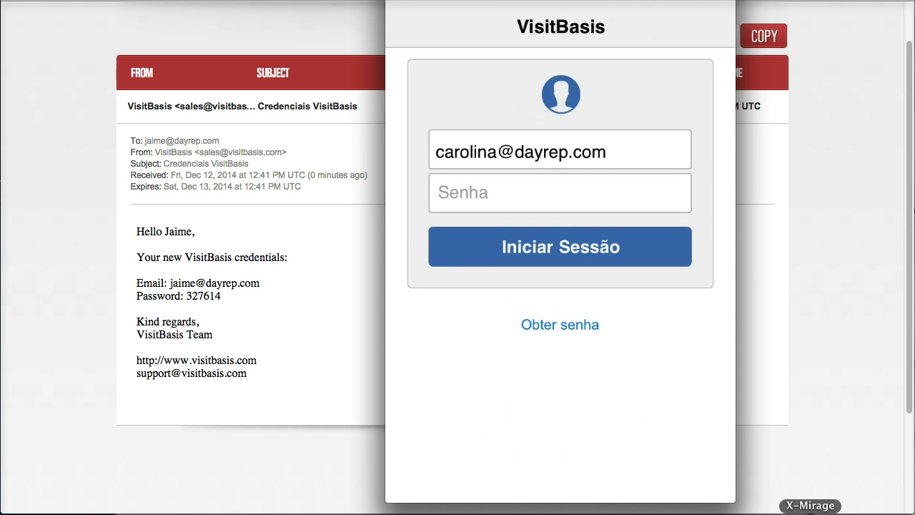
Step: Log into the mobile app with the new user's e-mail and the emailed password
click(559, 151)
text(jaime)
click(560, 192)
click(407, 477)
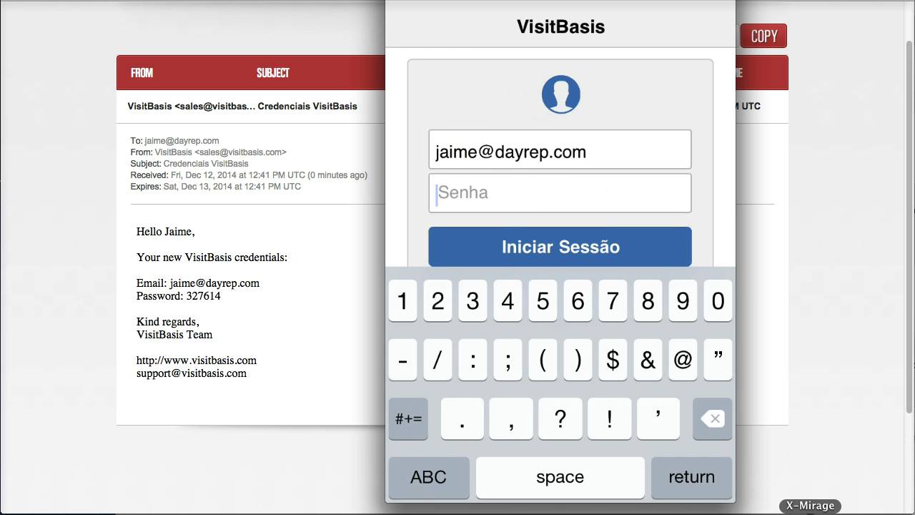
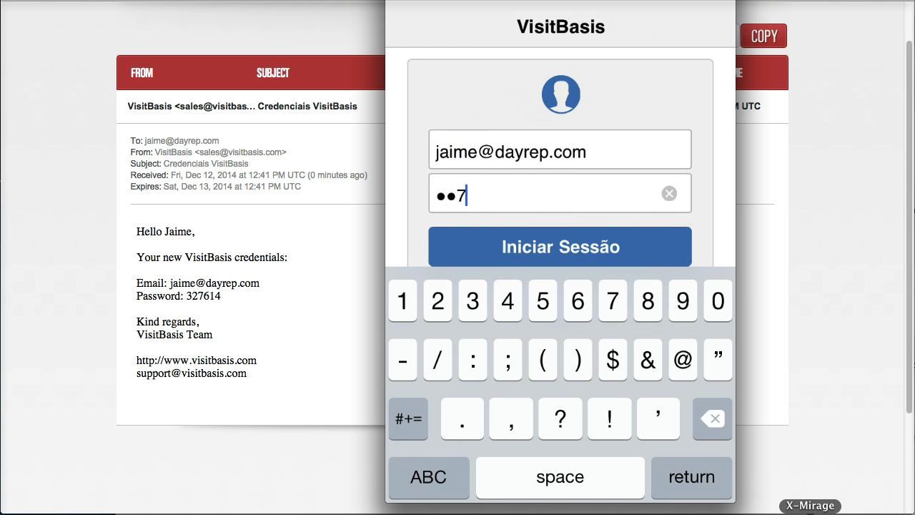
key(Return)
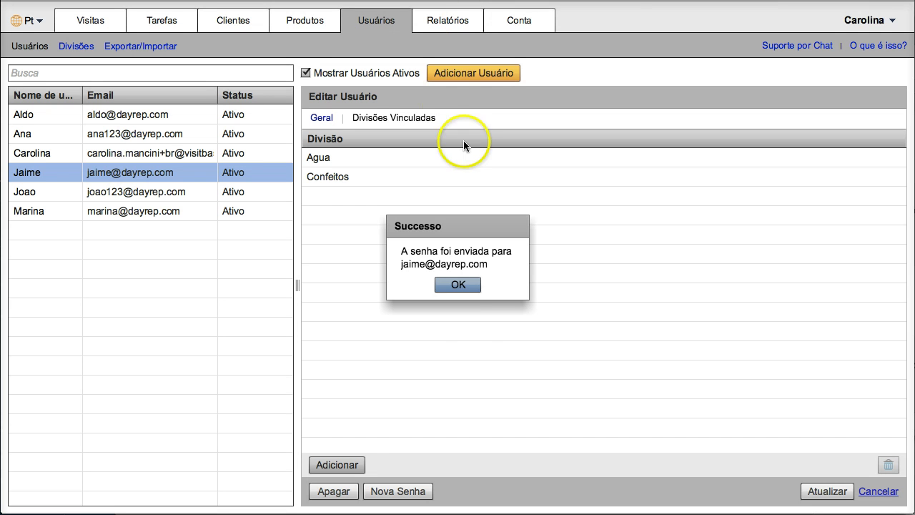
Step: Close the leftover confirmation, switch to Geral, and open the last user's record in the list
click(460, 285)
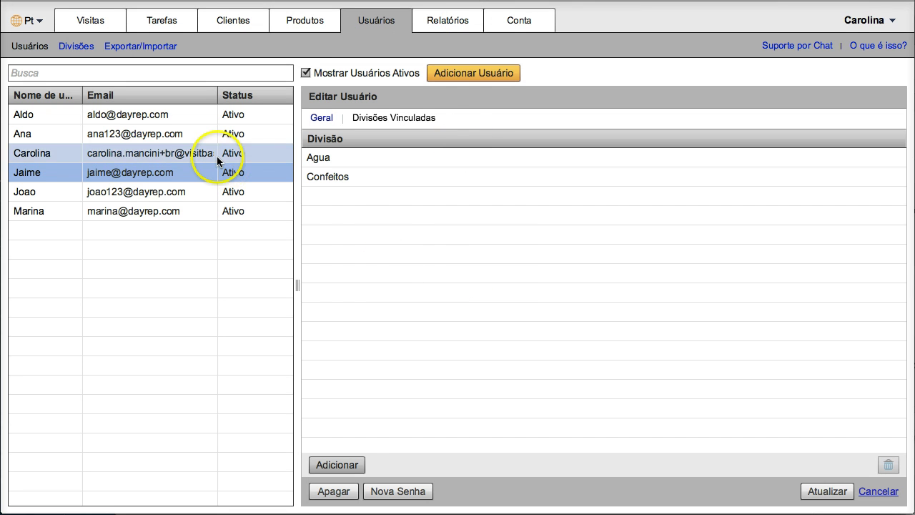
click(321, 119)
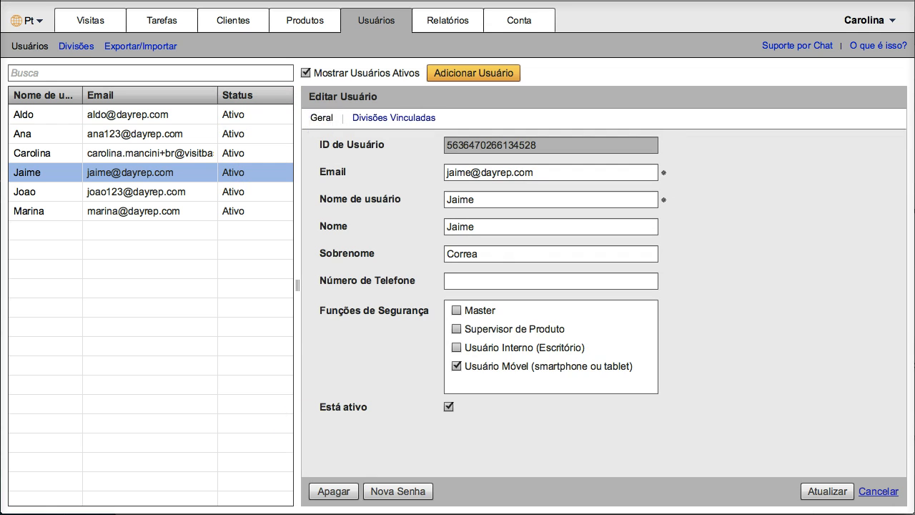
click(326, 489)
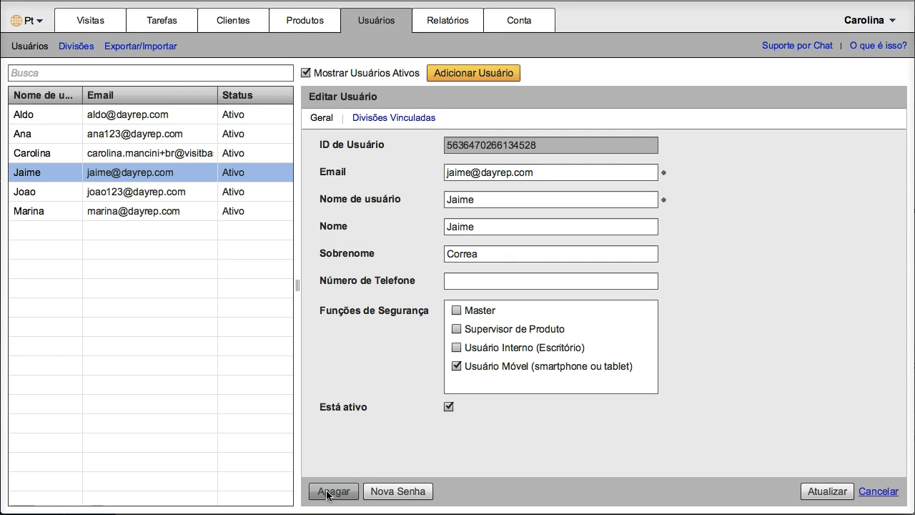
click(391, 496)
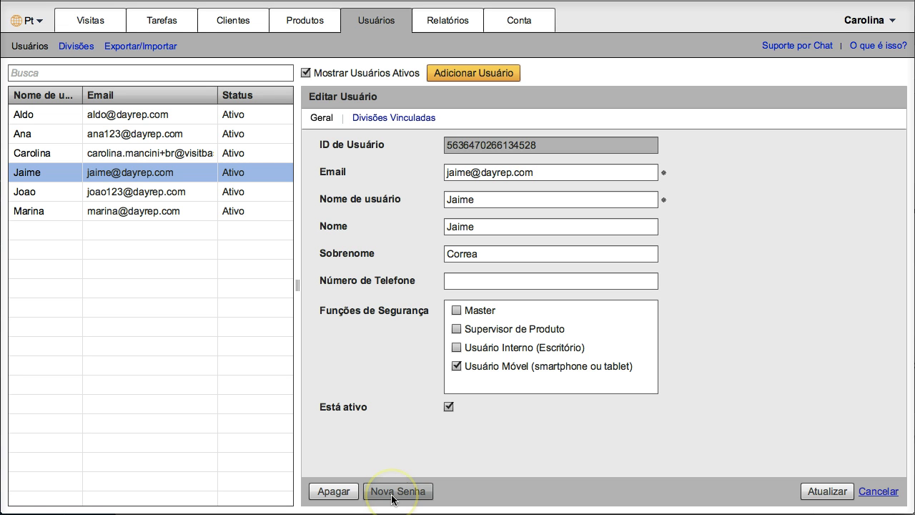
click(310, 208)
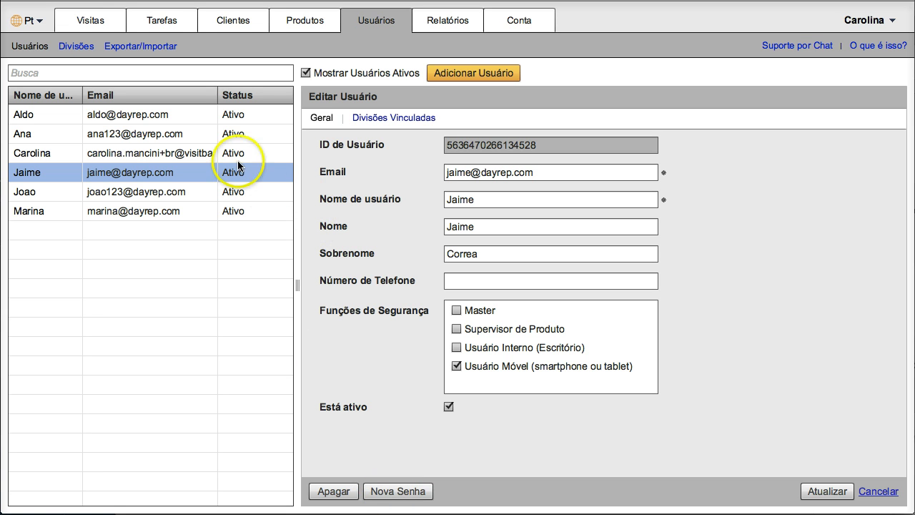
click(174, 211)
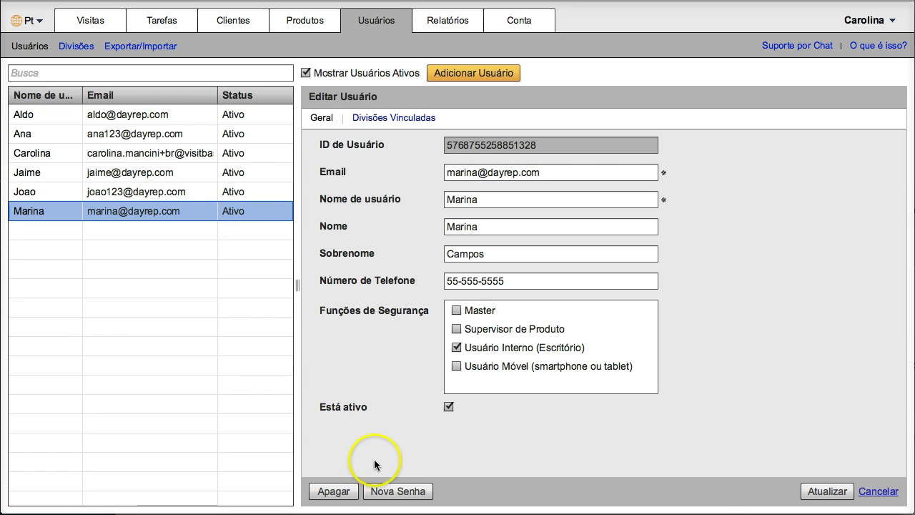
Step: Send the office user a new password and close the Successo confirmation
click(393, 492)
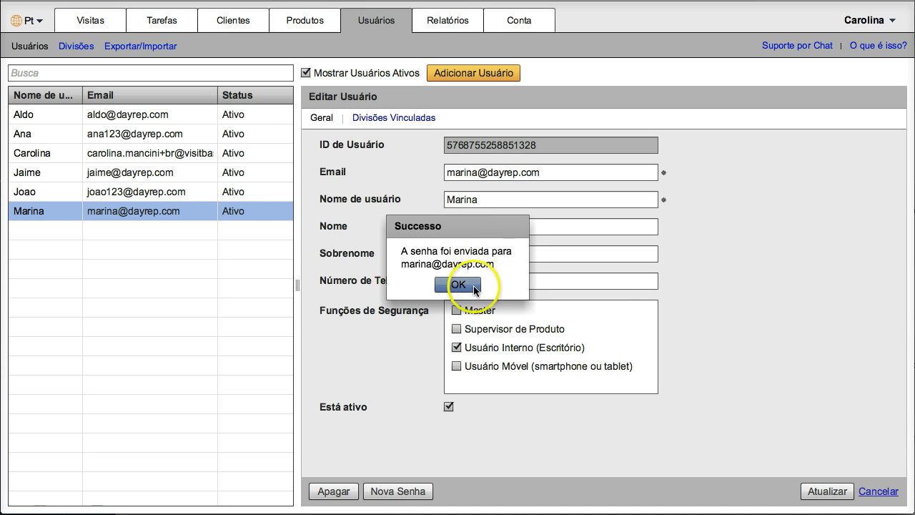
click(470, 285)
click(693, 363)
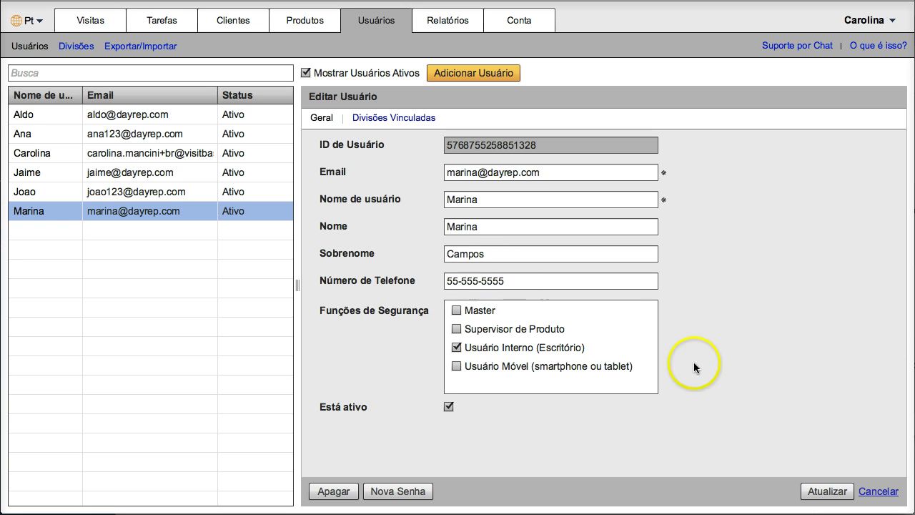
click(450, 407)
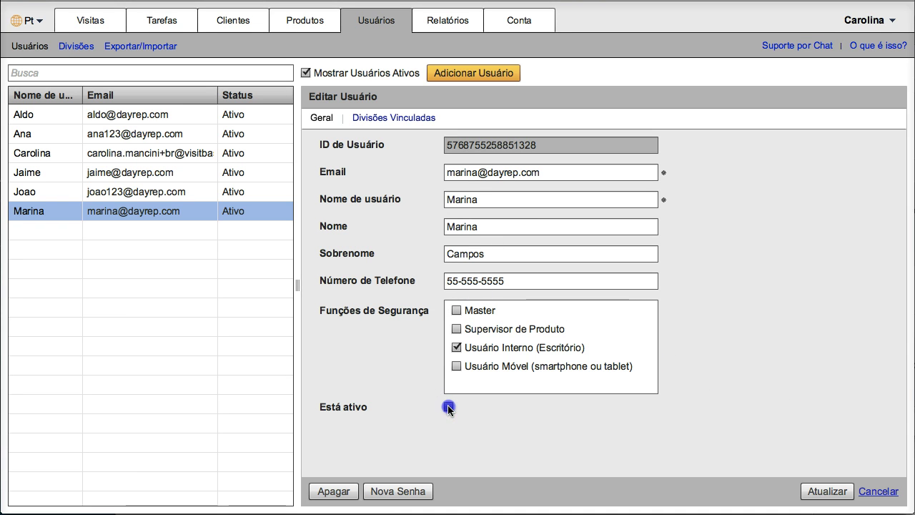
Step: Toggle Está ativo off and back on, then sort users by user name ascending
click(449, 407)
click(449, 406)
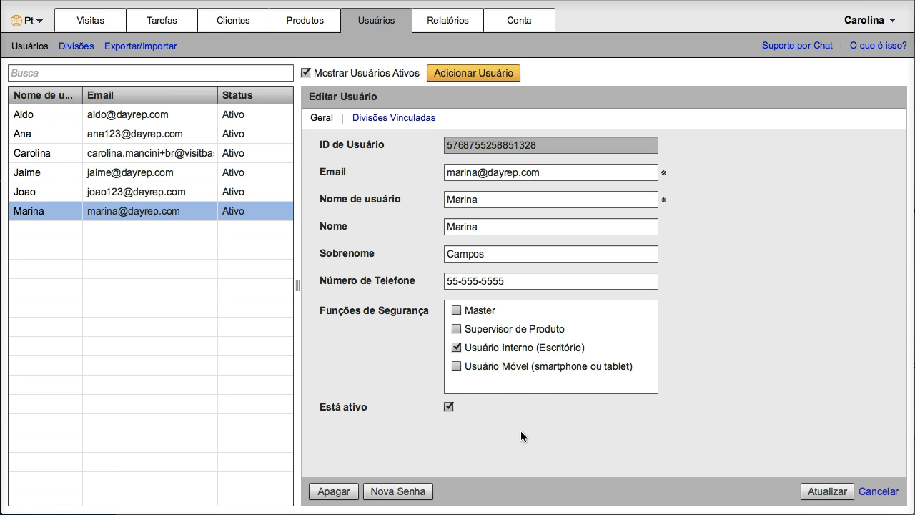
click(45, 96)
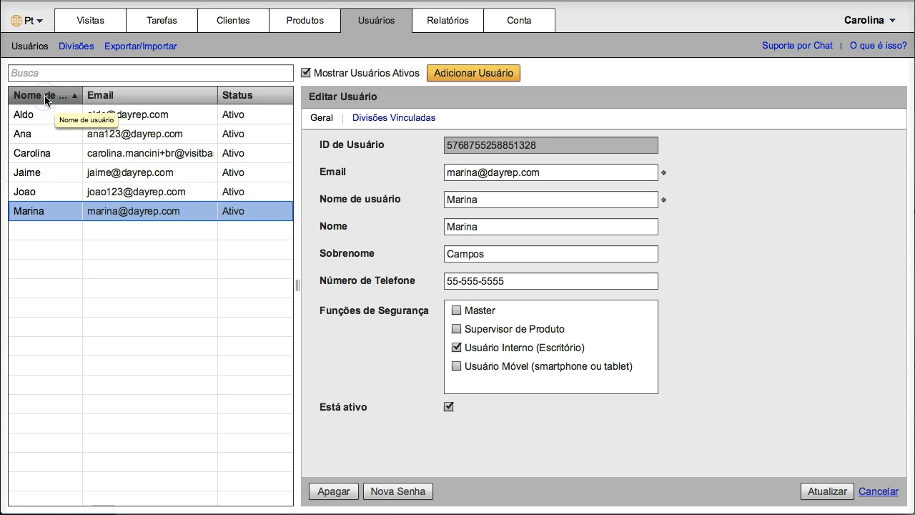
Step: Re-sort users by user name descending then Email, try and clear a search, and narrow the panel and Email column
click(45, 98)
click(116, 98)
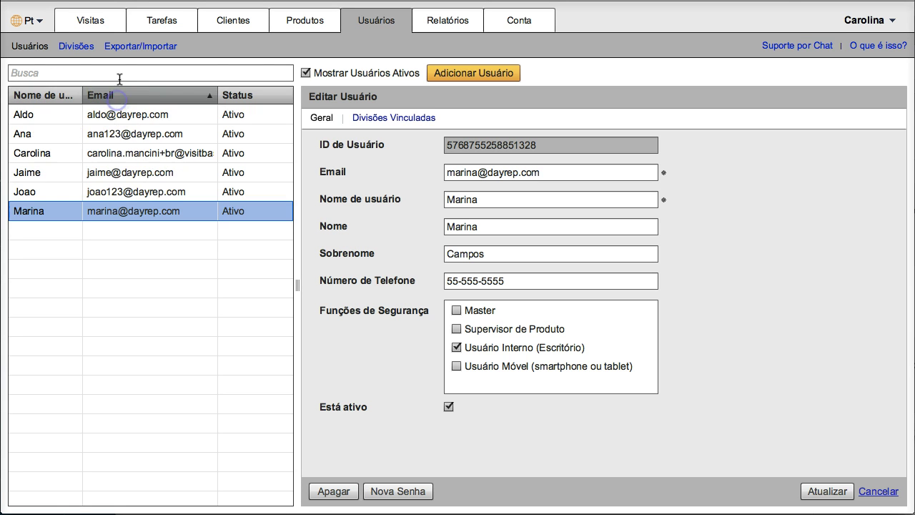
click(121, 75)
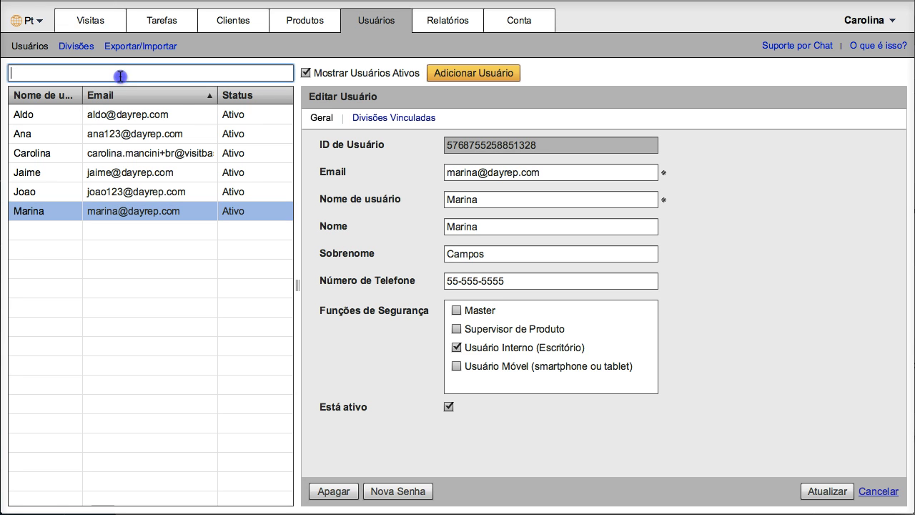
text(ana)
key(BackSpace)
key(BackSpace)
key(BackSpace)
drag(292, 282, 310, 287)
drag(229, 96, 270, 94)
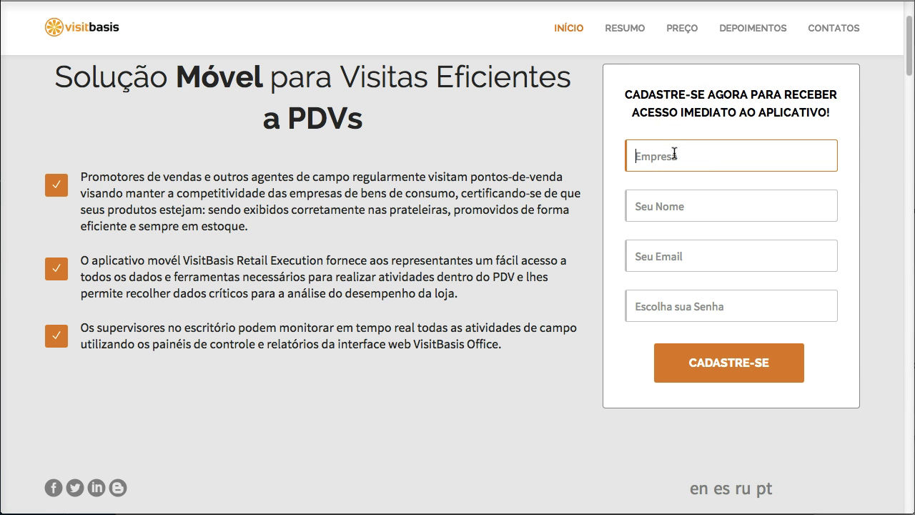
Step: Fill the sign-up form with company Merchandising X, a contact name, an e-mail address and a password
text(Merchandising X)
click(662, 206)
text(Ana)
click(646, 258)
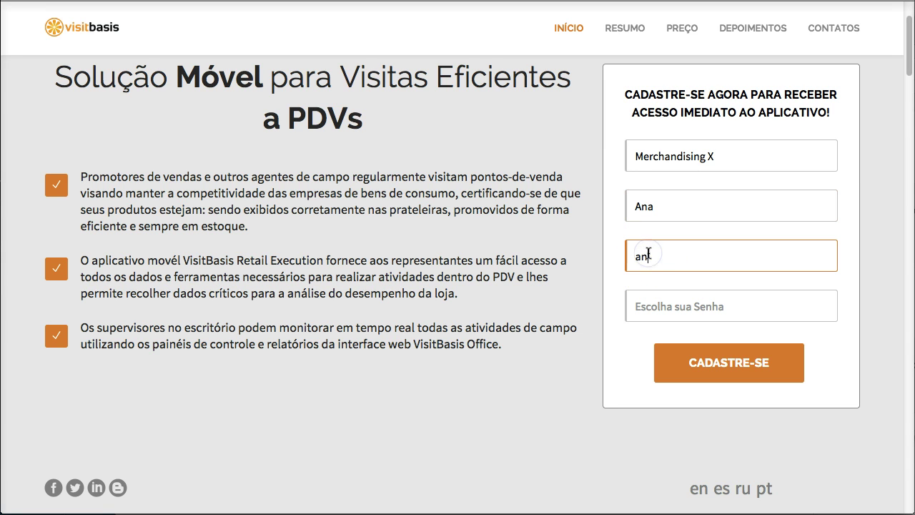
click(650, 304)
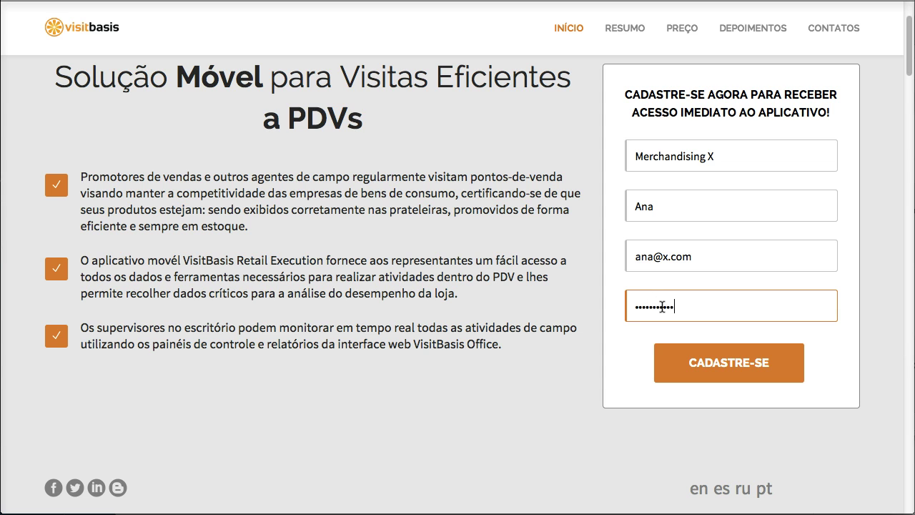